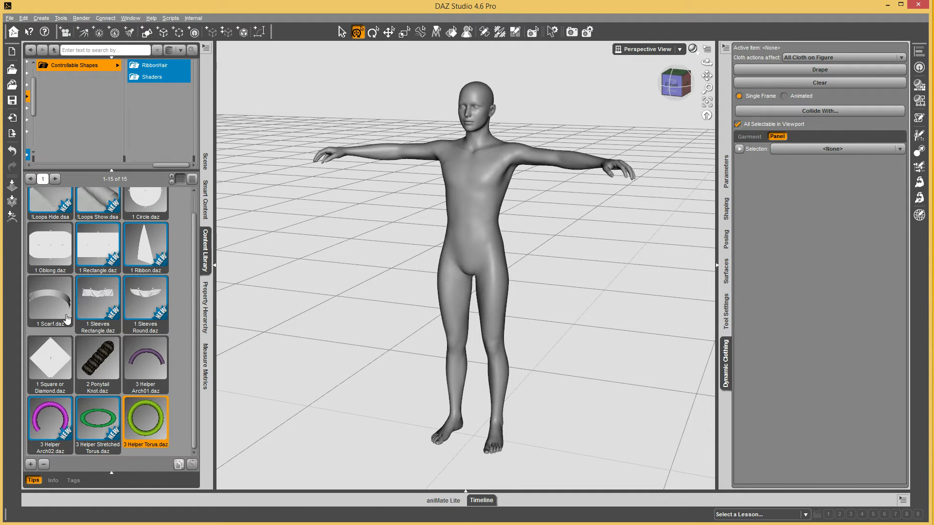
- Load the 1 Sleeves Rectangle cloth shape onto the figure and inspect it from the front, side and back
double_click(98, 299)
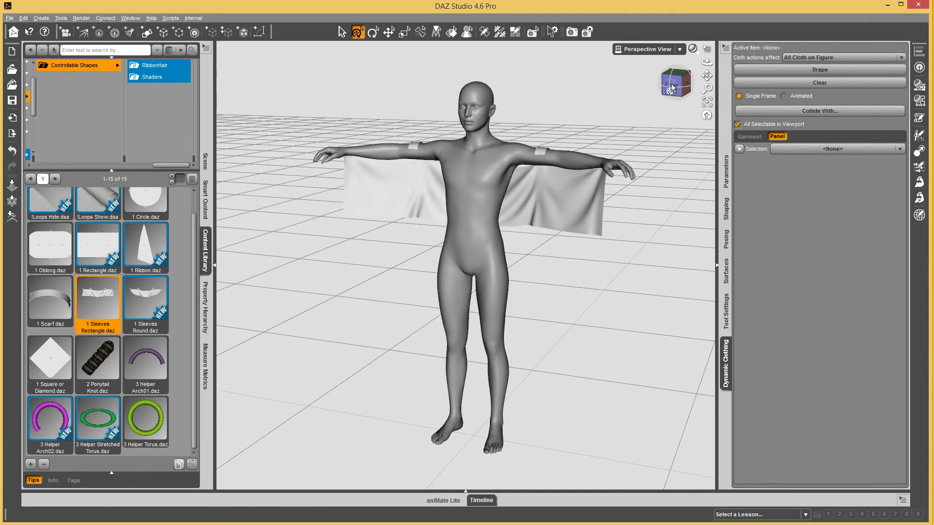
left_click_drag(677, 88, 602, 90)
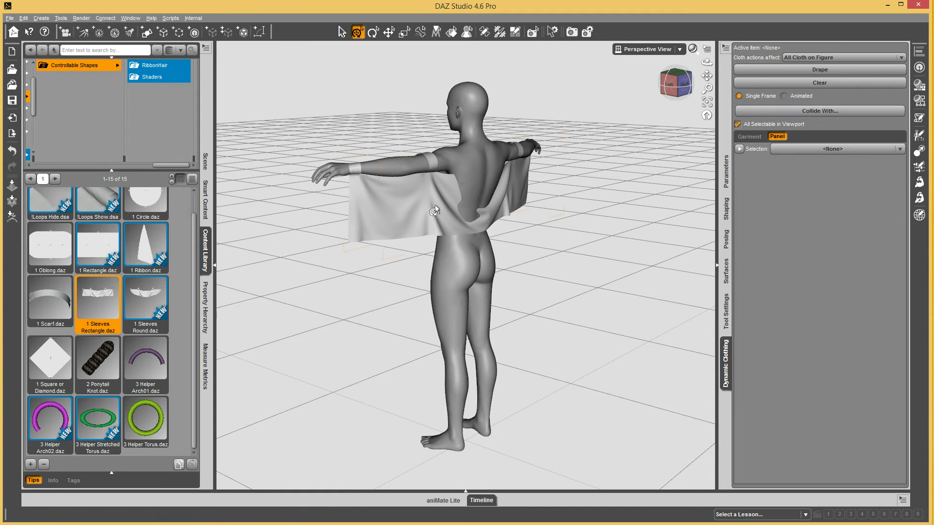
left_click_drag(673, 90, 484, 95)
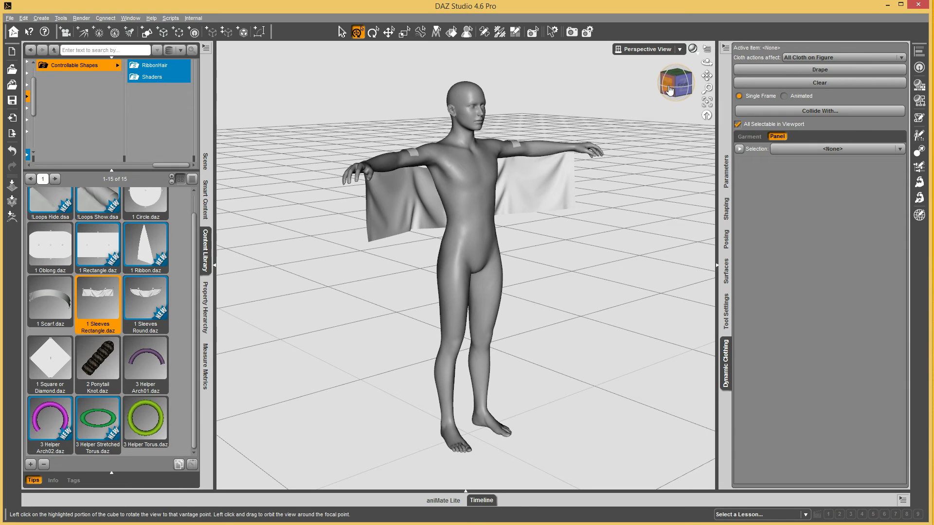
left_click(665, 83)
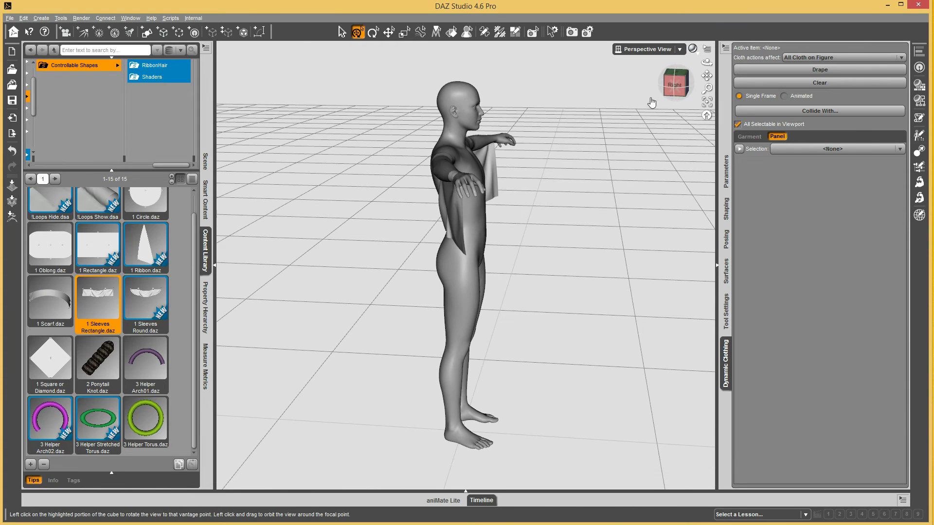
left_click(676, 85)
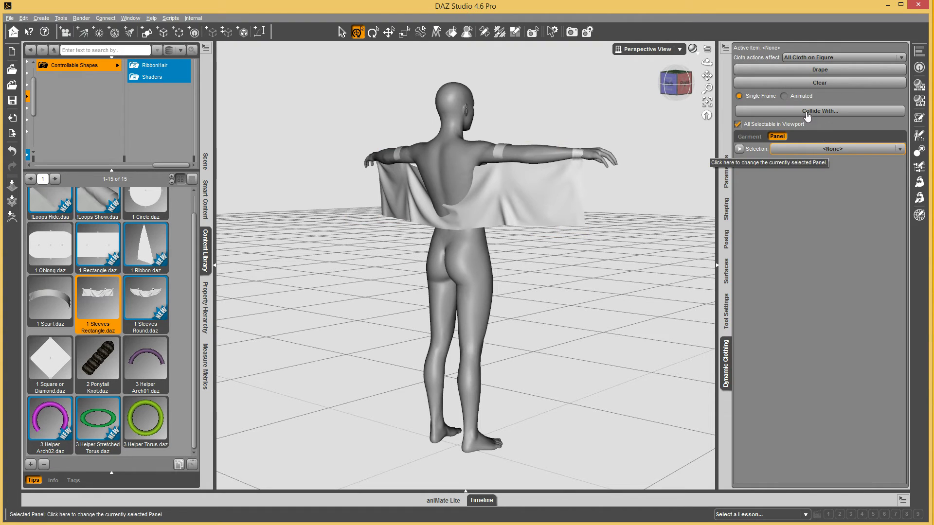
- Drape the rectangular sleeves cloth on the figure, then delete it from the scene
left_click(819, 71)
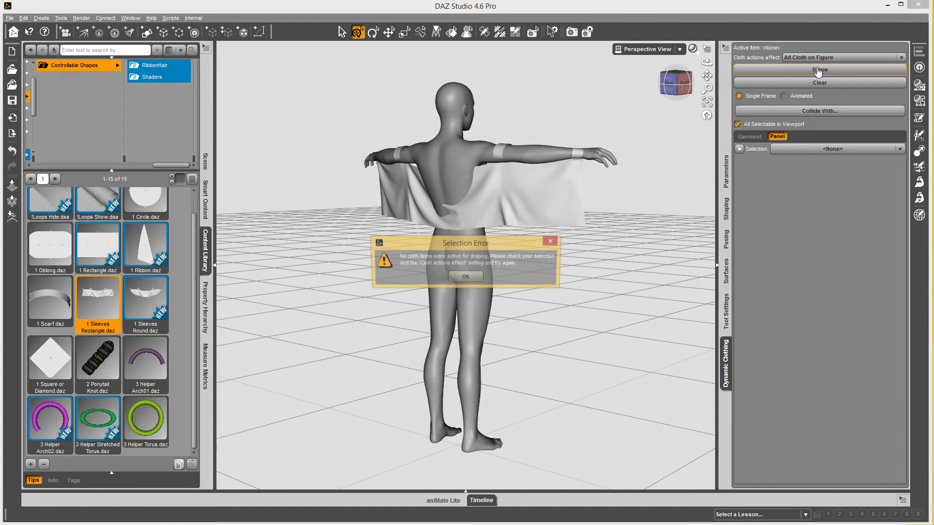
left_click(466, 278)
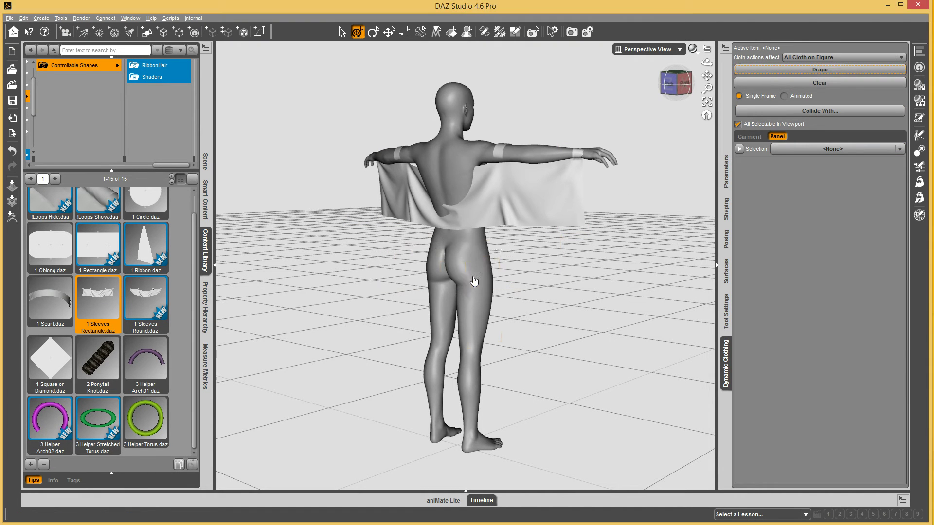
left_click(565, 193)
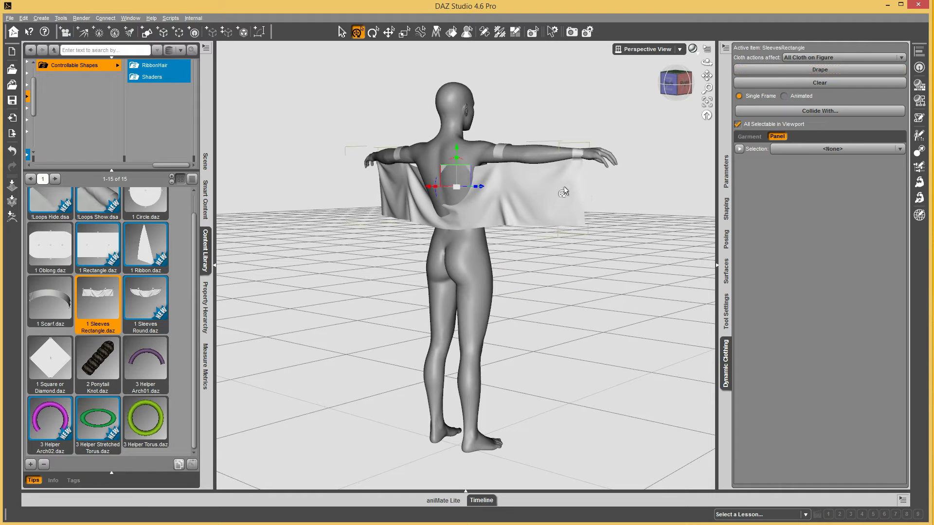
left_click(809, 70)
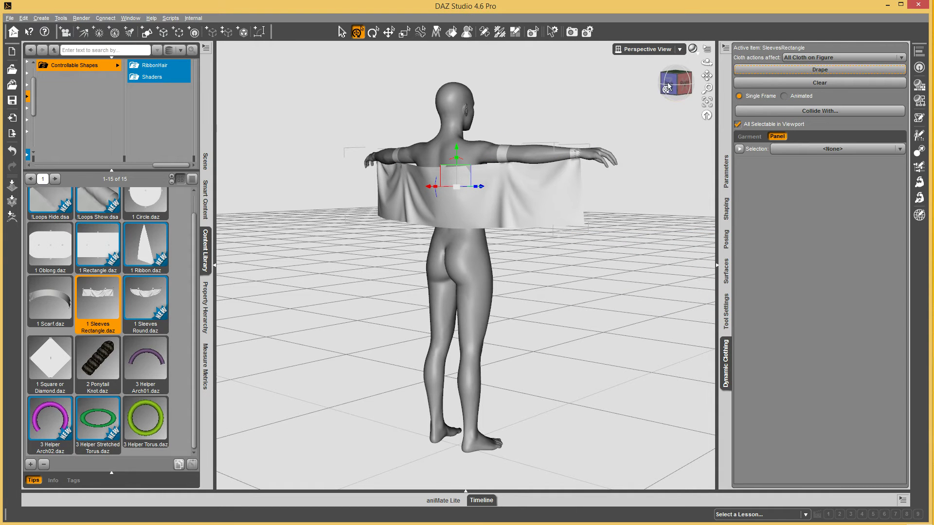
left_click_drag(669, 86, 681, 113)
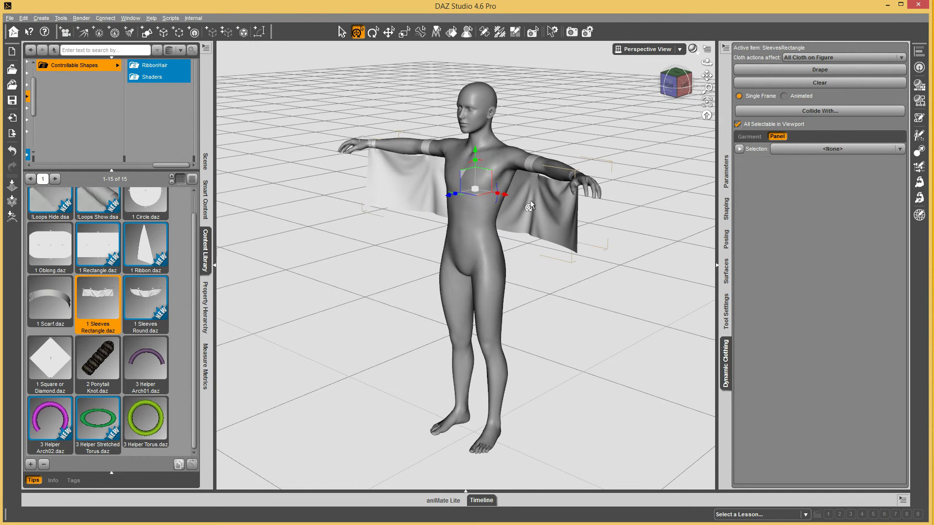
key("Delete")
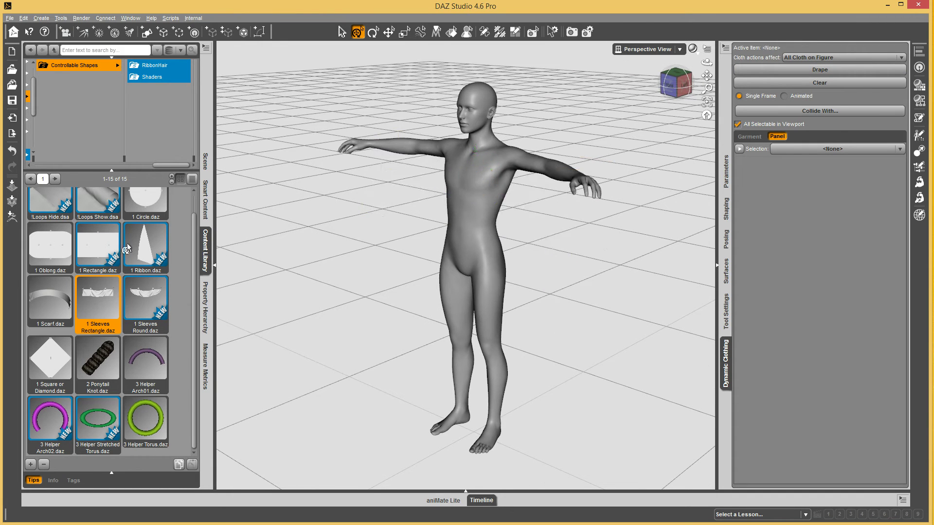
- Load the 1 Rectangle cloth shape and raise it to the height of the figure's head
double_click(100, 249)
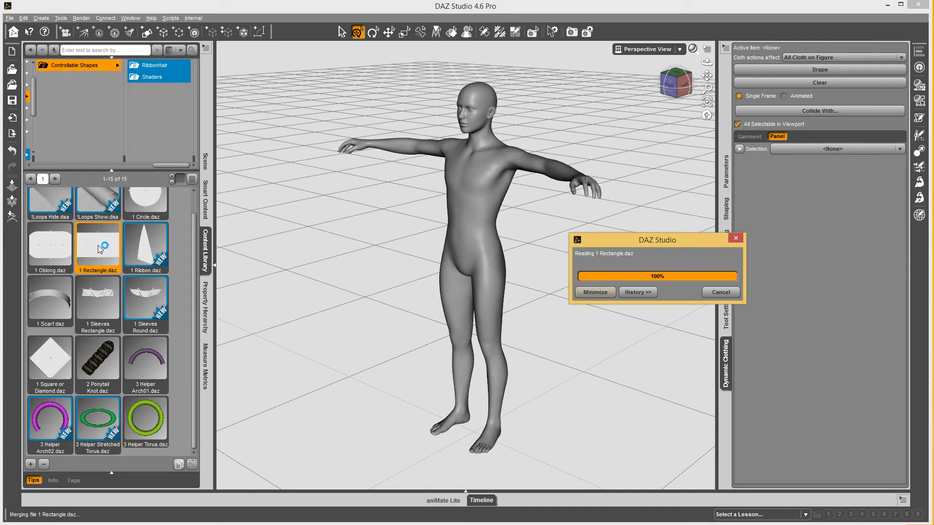
scroll(535, 262, "down", 4)
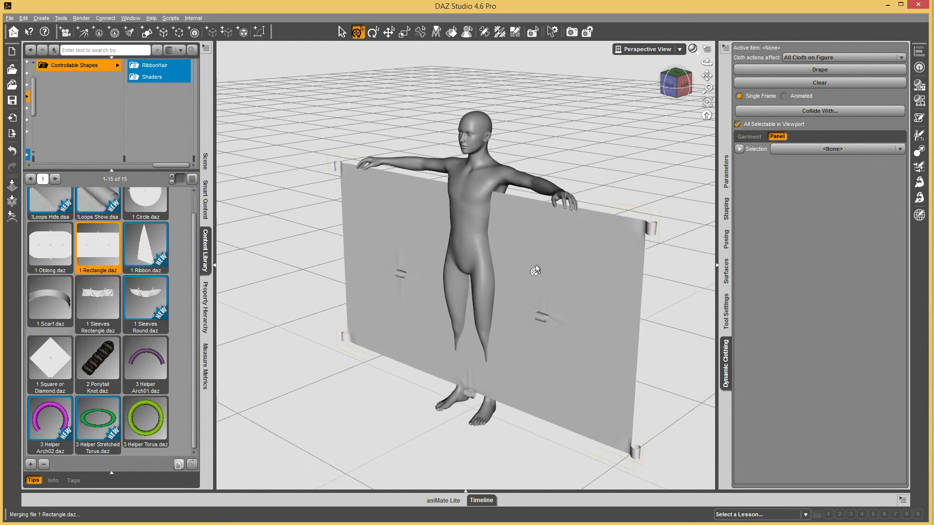
left_click(515, 270)
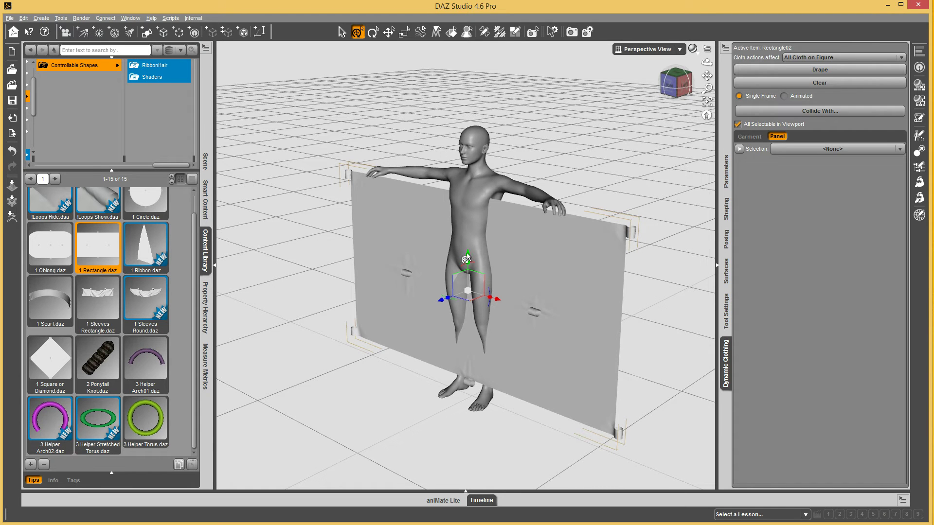
left_click_drag(467, 254, 466, 122)
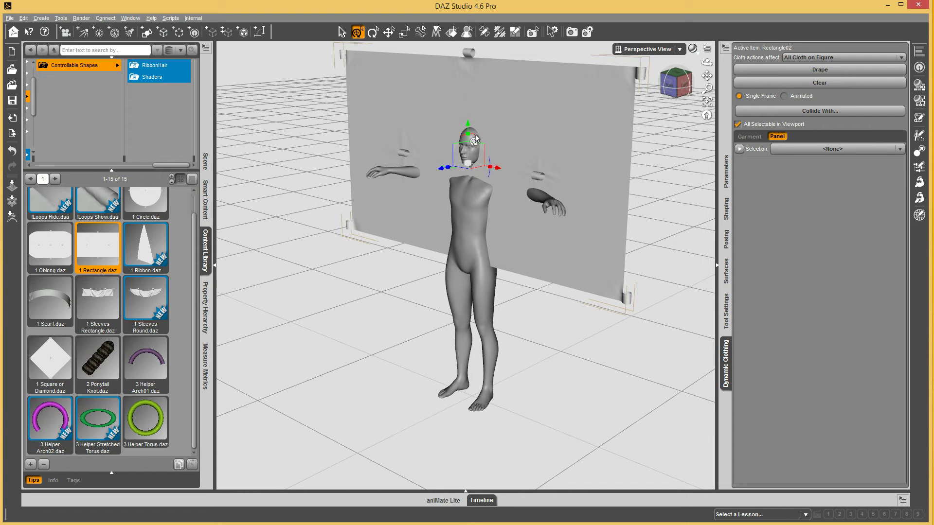
- Turn the rectangle cloth to lie roughly horizontal above the figure's head and shift it slightly backward
left_click_drag(475, 137, 515, 114)
left_click(669, 86)
left_click_drag(676, 82, 635, 108)
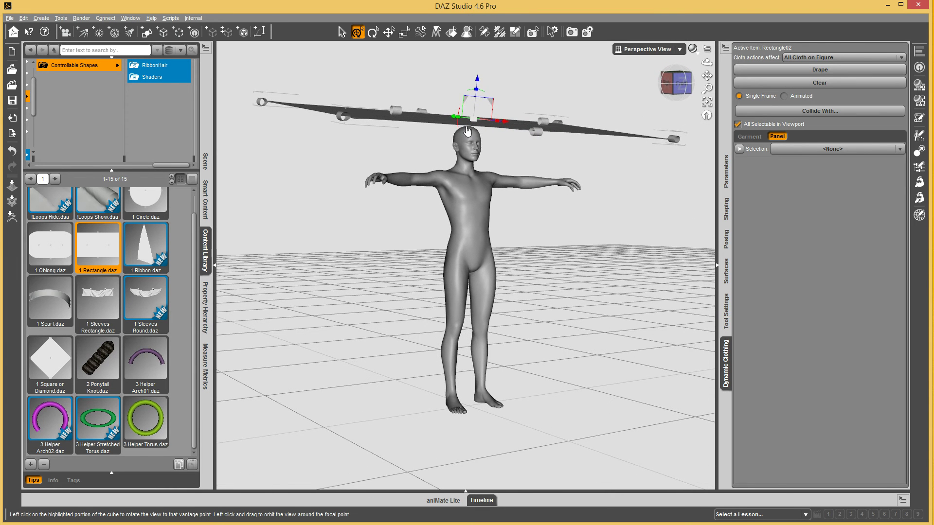
left_click(668, 84)
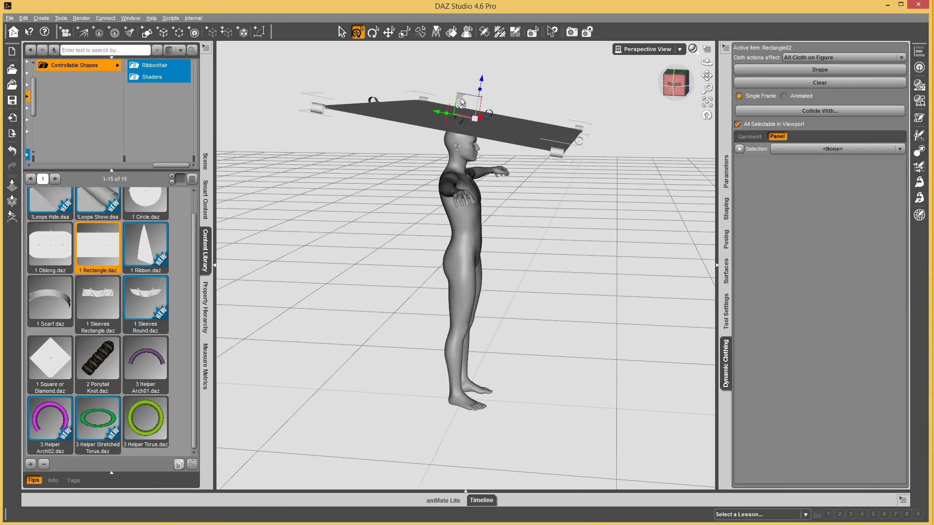
left_click_drag(456, 100, 453, 100)
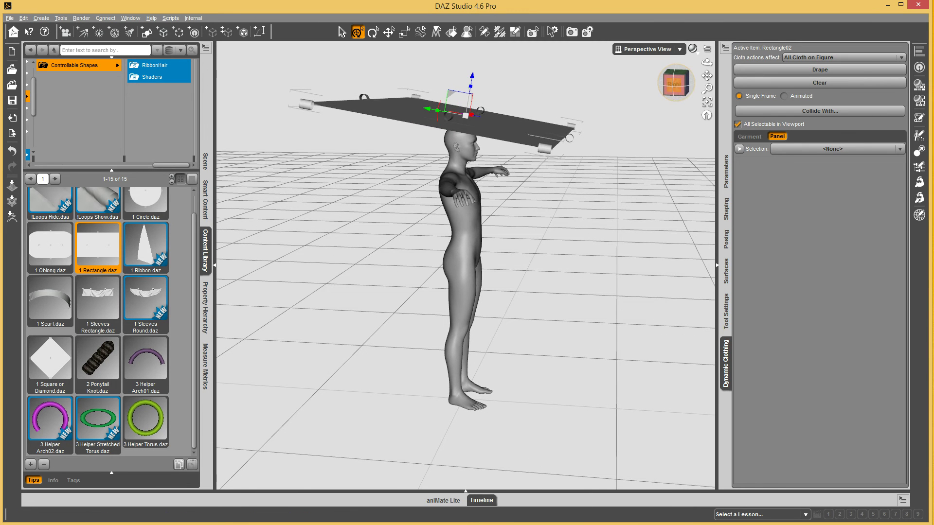
left_click(684, 94)
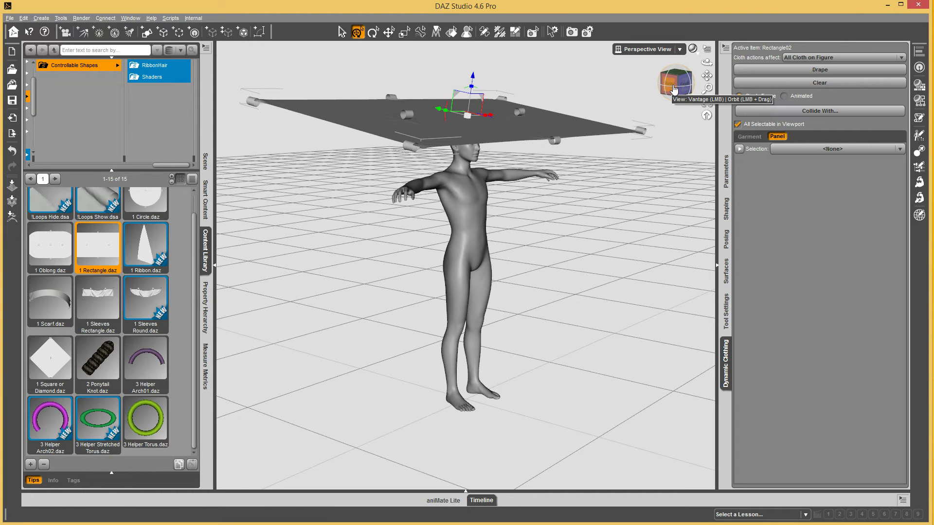
- Drape the rectangle cloth over the figure, inspect the folds and clear the drape
left_click(833, 71)
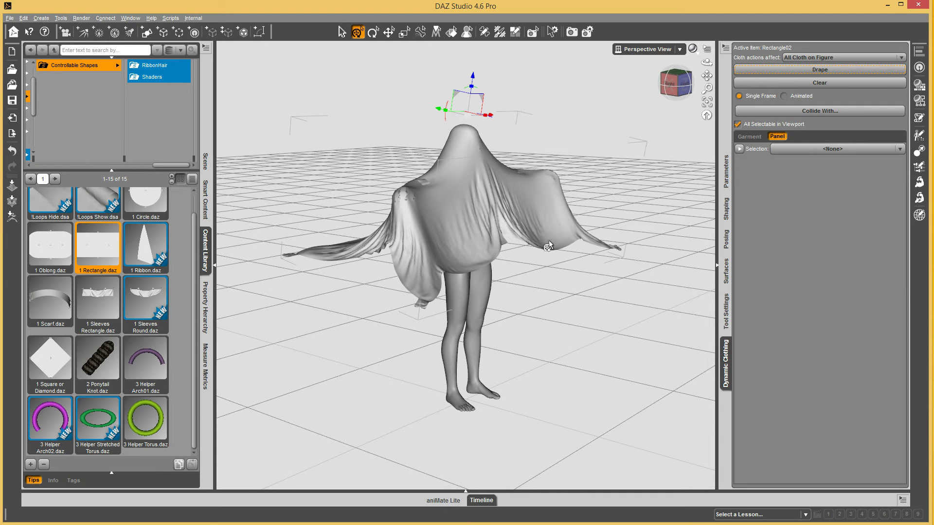
left_click(670, 88)
left_click(685, 72)
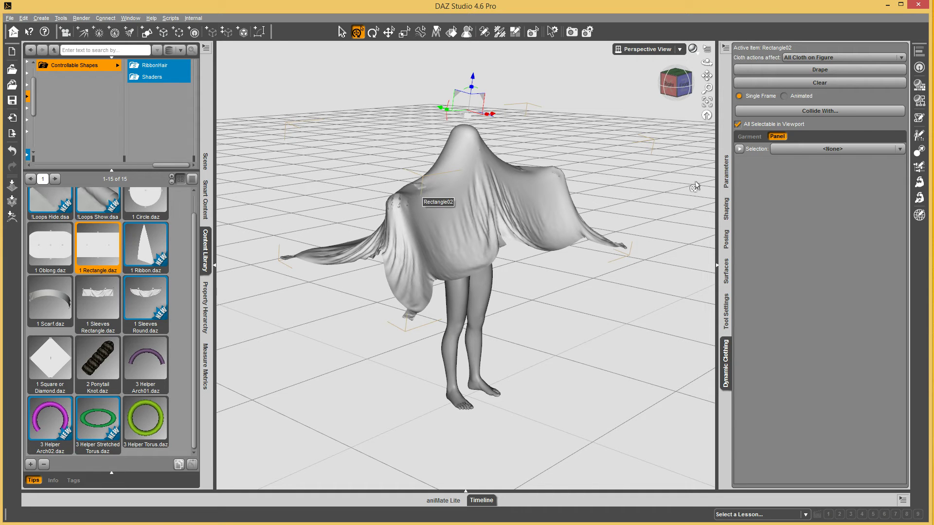
left_click(825, 84)
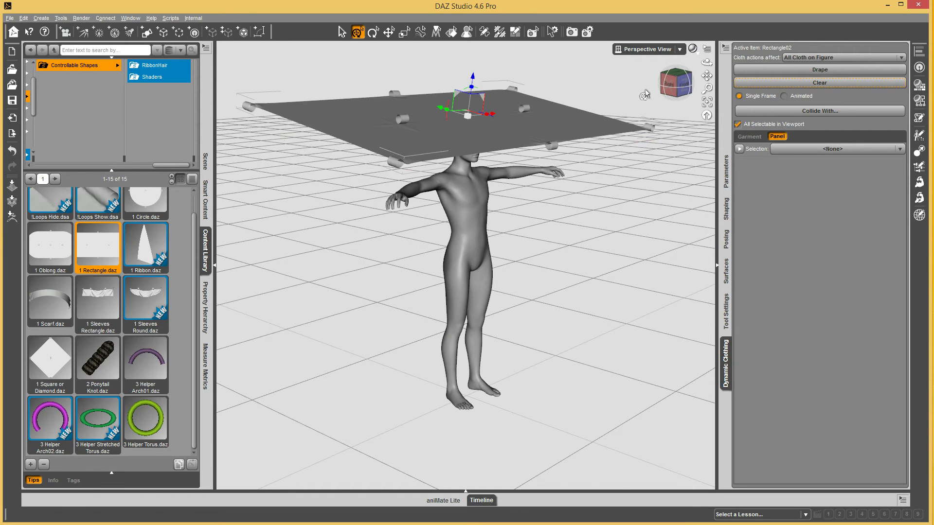
- Load the 3 Helper Torus and raise it upright from the figure's feet to above the head at the cloth's level
left_click_drag(672, 89, 666, 90)
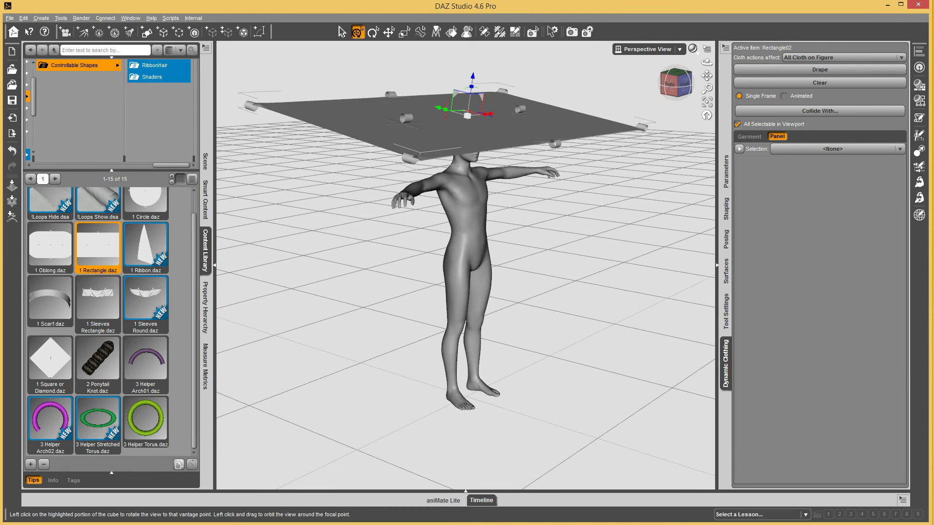
double_click(142, 423)
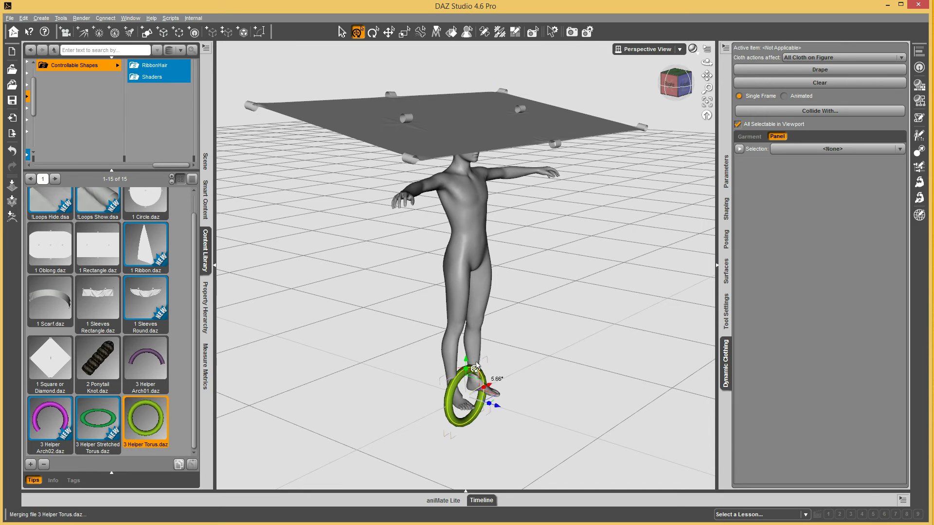
left_click_drag(481, 389, 471, 306)
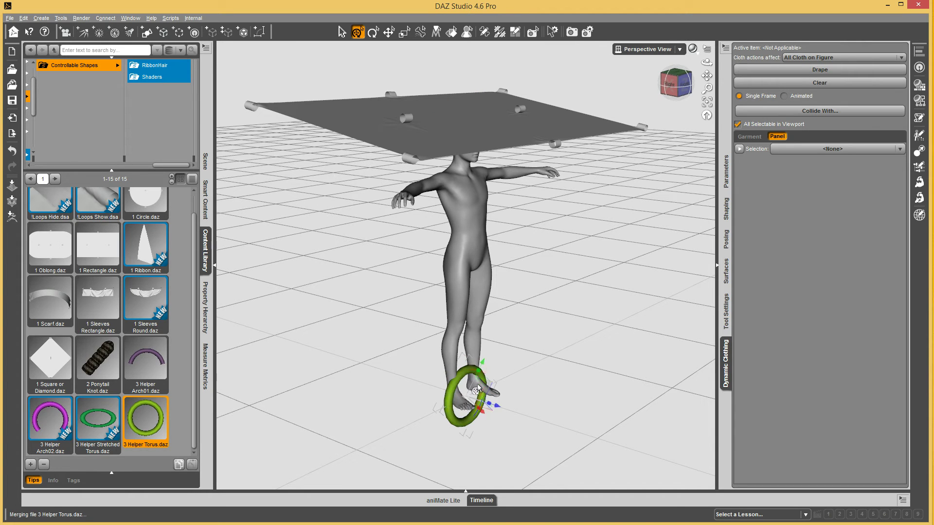
left_click_drag(464, 362, 418, 53)
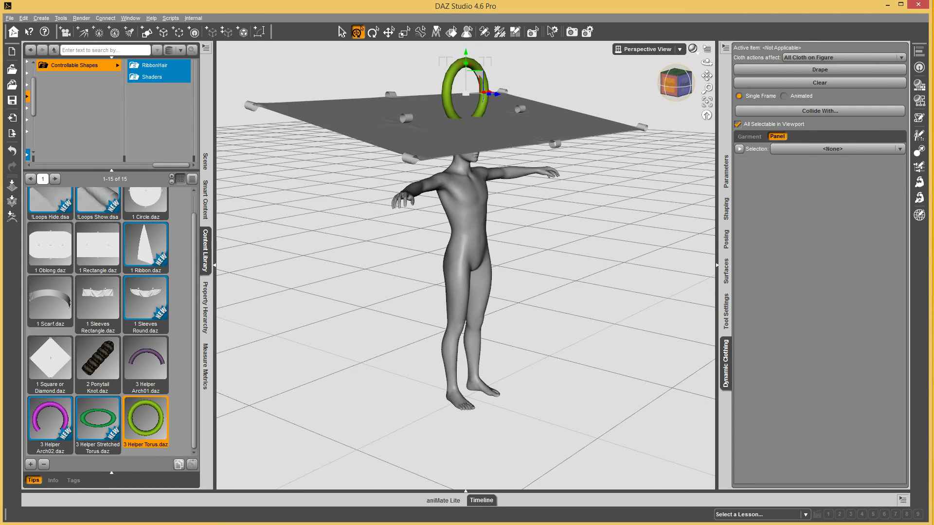
- Move the torus sideways to the cloth loop above the figure's right arm
left_click(681, 85)
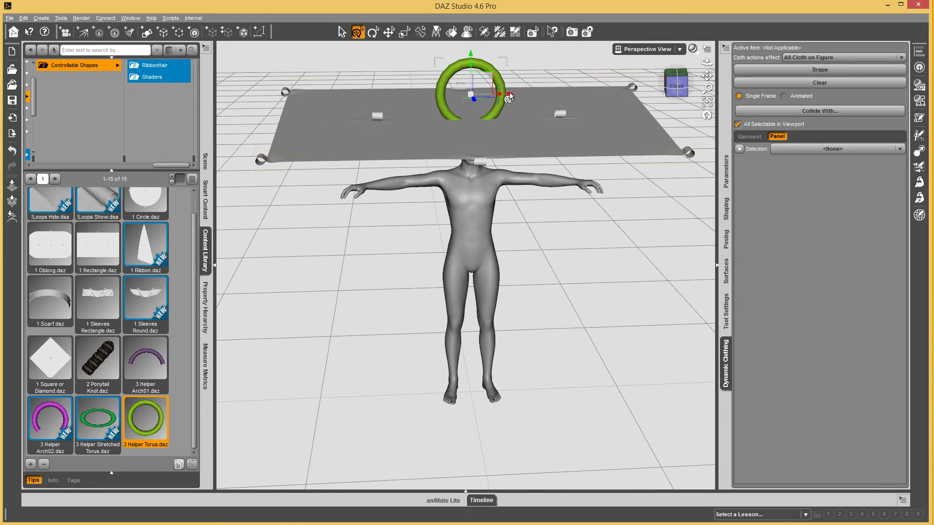
left_click_drag(508, 94, 368, 95)
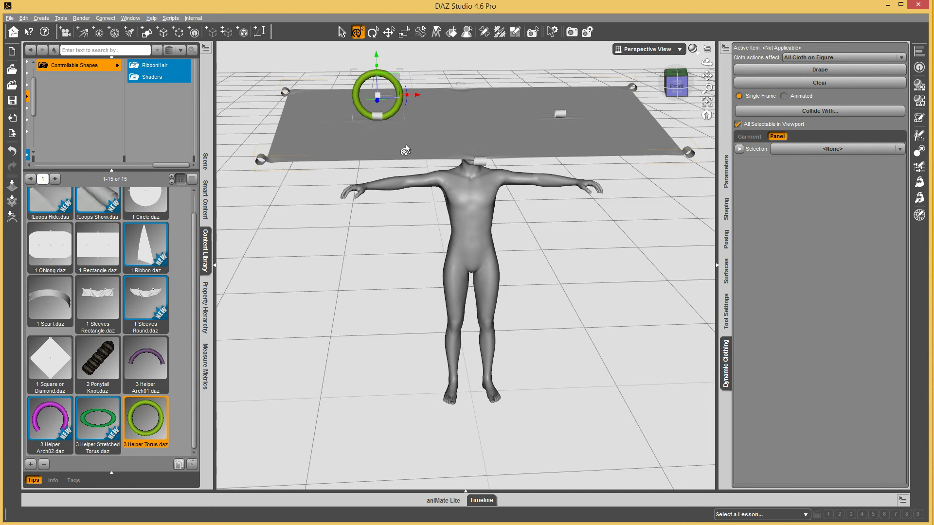
left_click_drag(406, 151, 403, 151, "alt")
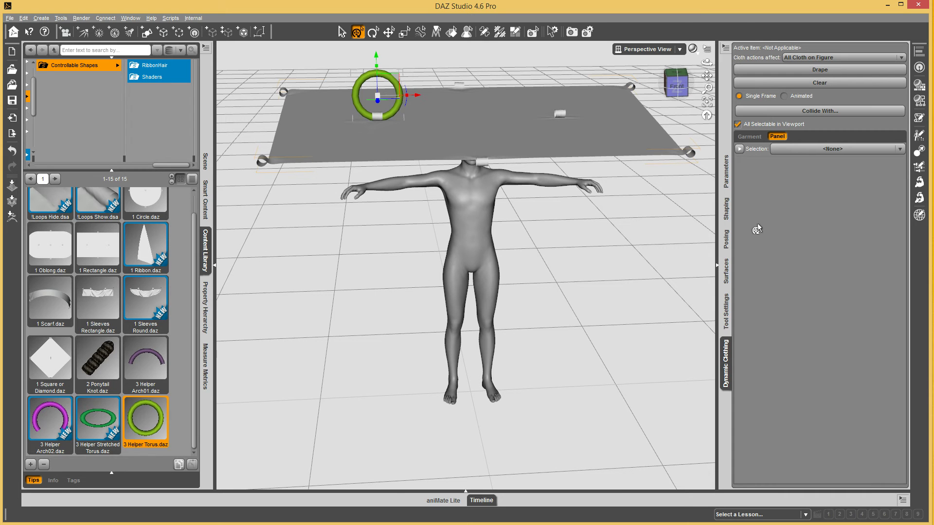
- Shift the torus slightly forward so that it passes through the cloth loop
left_click(673, 94)
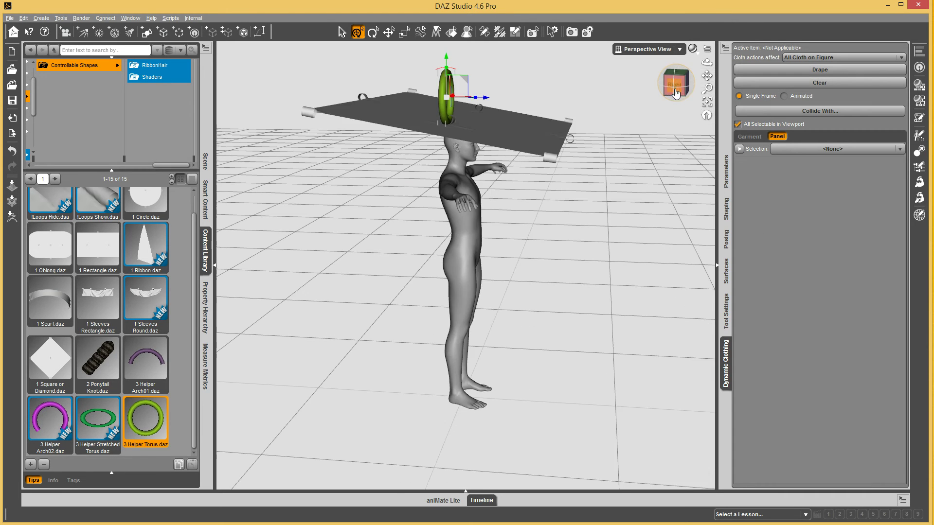
left_click_drag(674, 88, 624, 102)
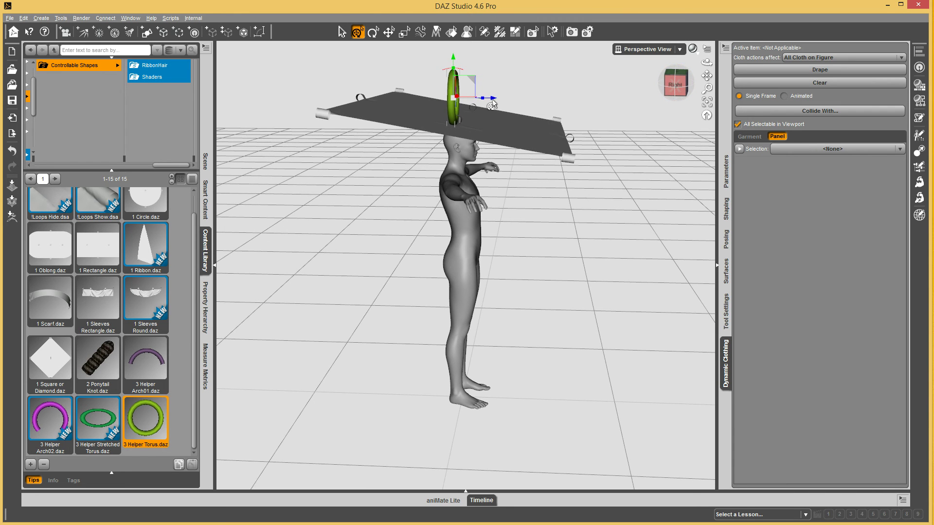
left_click_drag(492, 99, 495, 101)
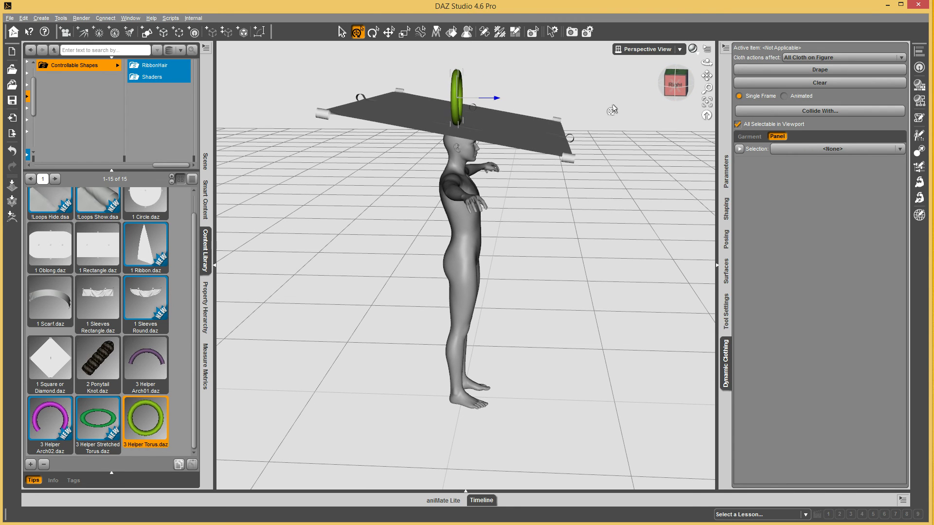
left_click(676, 90)
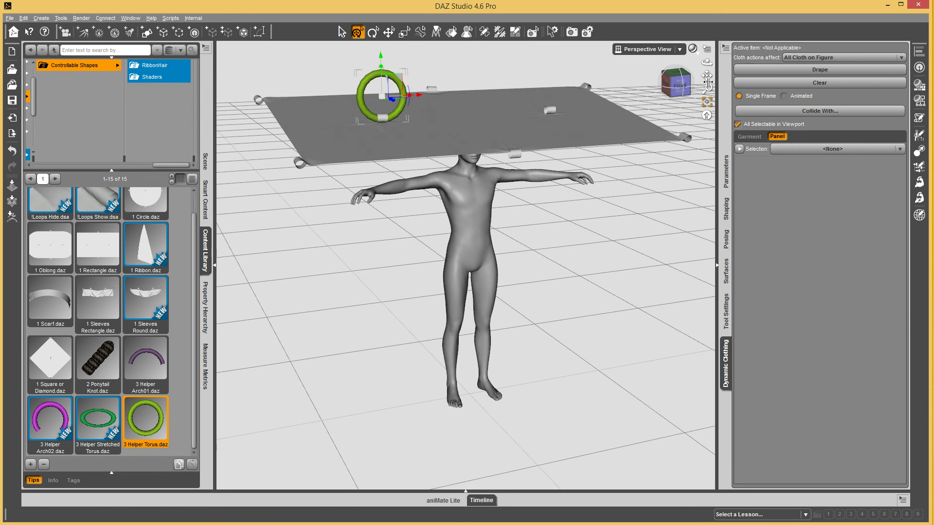
left_click(682, 88)
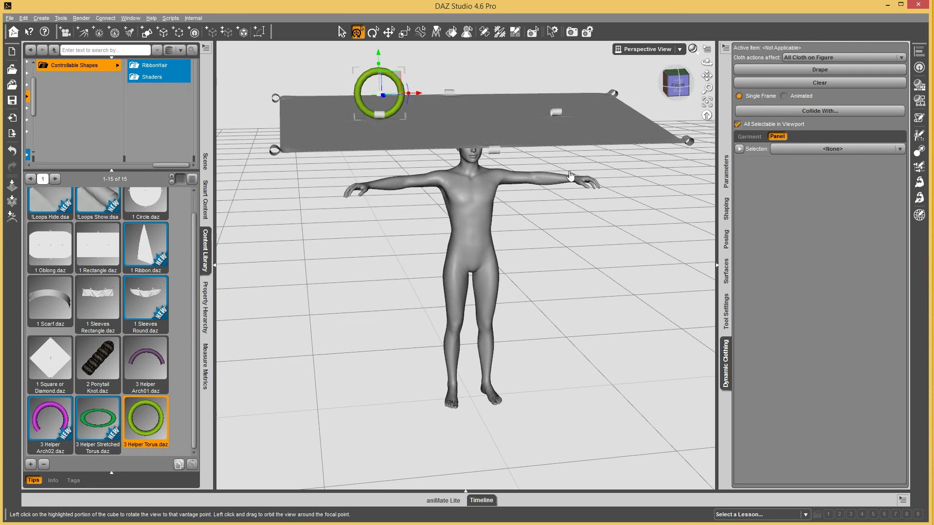
- Drape the rectangle cloth over the figure with its loop hanging from the torus
left_click(817, 70)
left_click(466, 277)
left_click(483, 124)
left_click(818, 71)
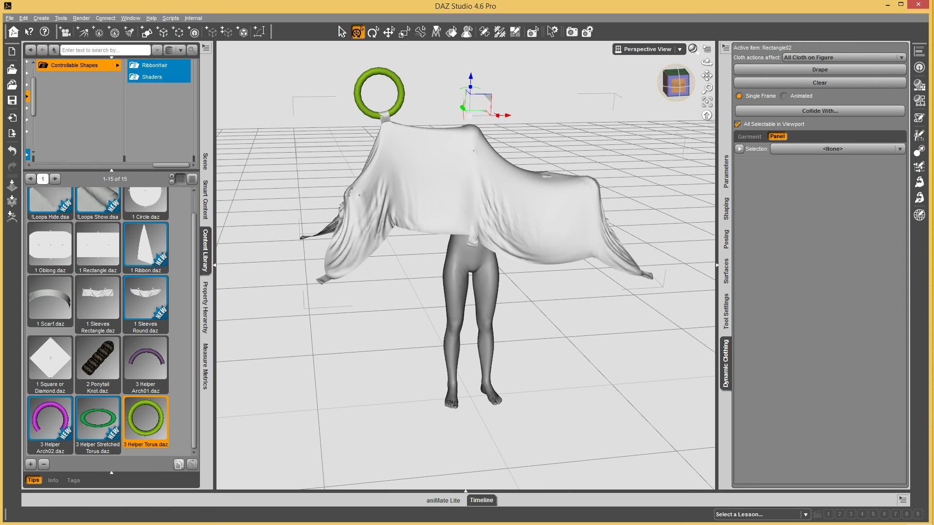
- Turn the helper torus's Visible in Render setting off and back on
left_click_drag(676, 89, 672, 90)
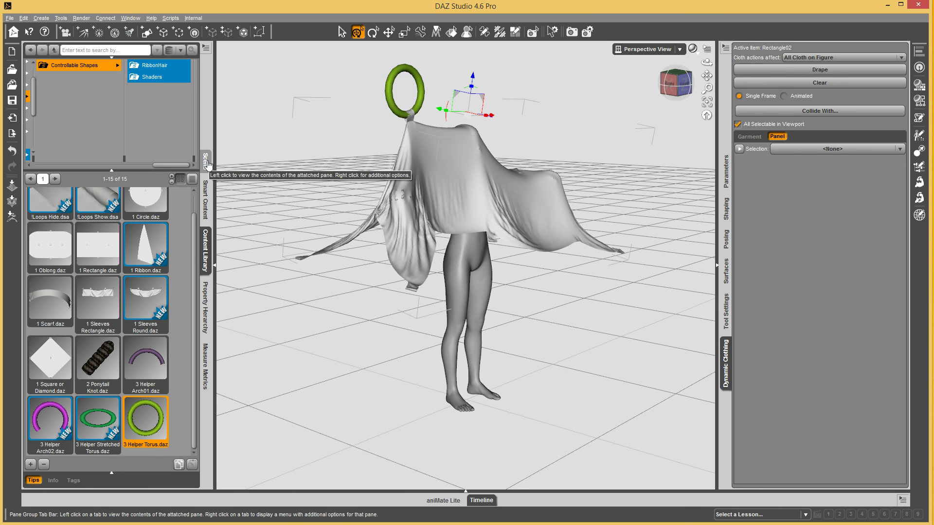
left_click(395, 115)
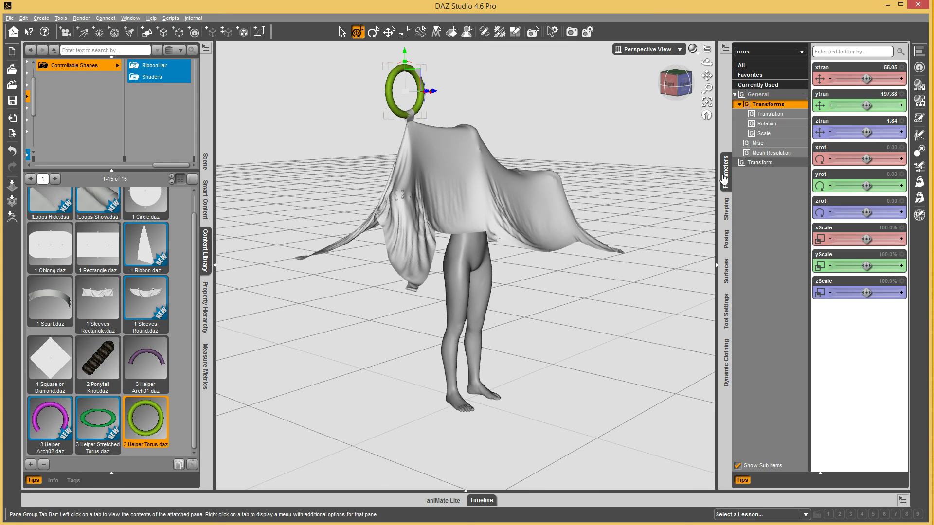
left_click(725, 172)
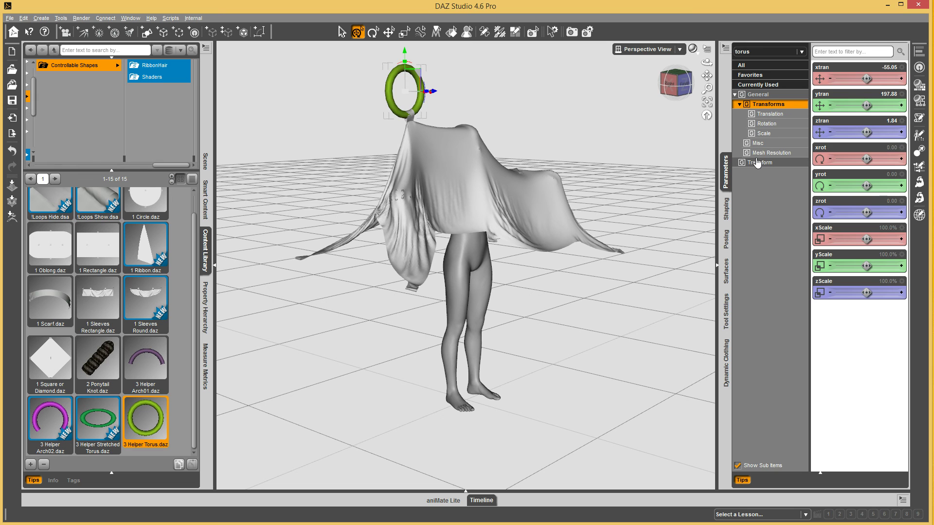
left_click(759, 144)
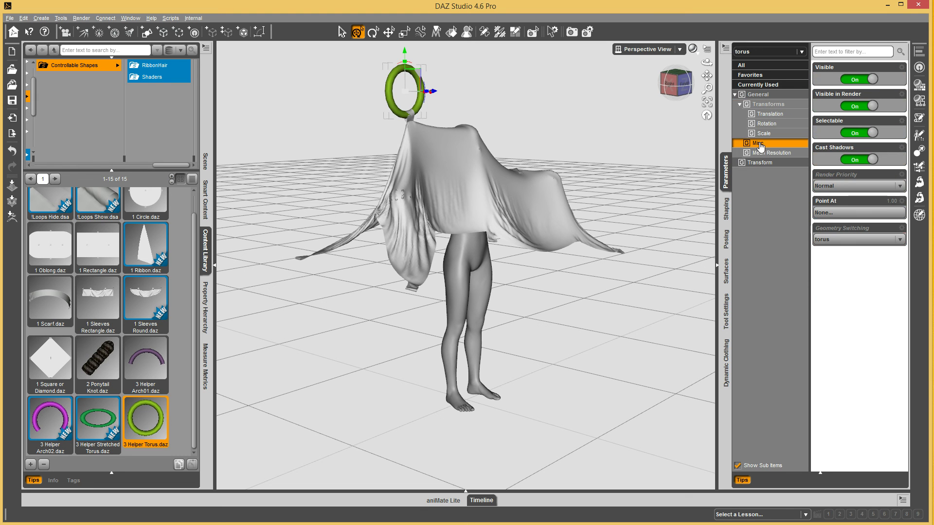
left_click(861, 107)
left_click(862, 107)
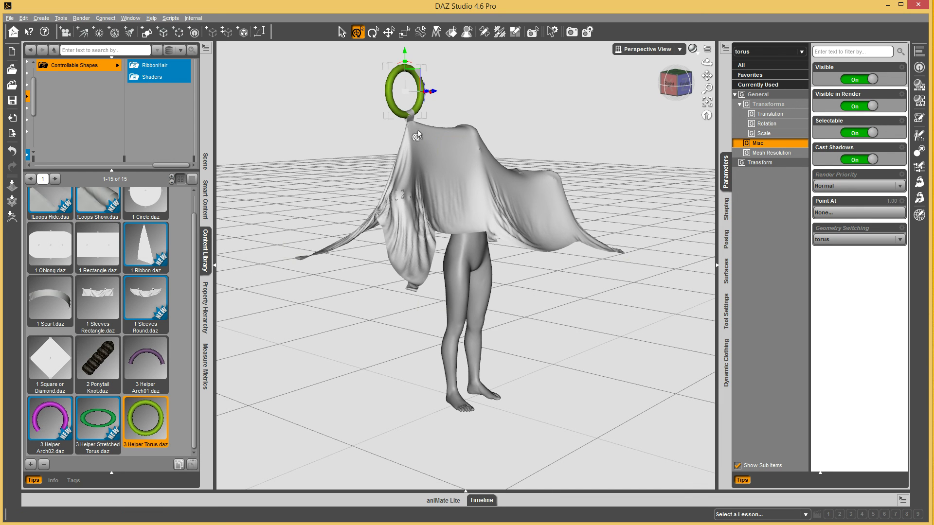
left_click(431, 149)
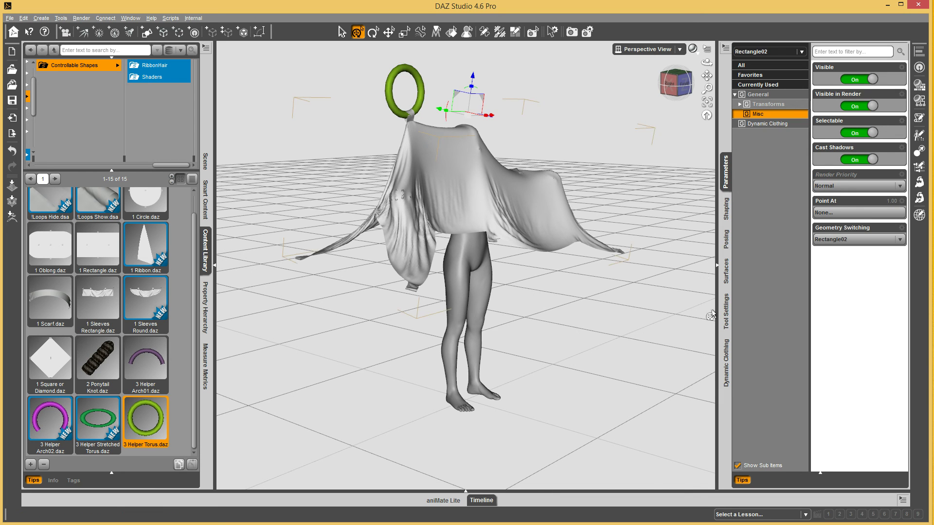
left_click(726, 276)
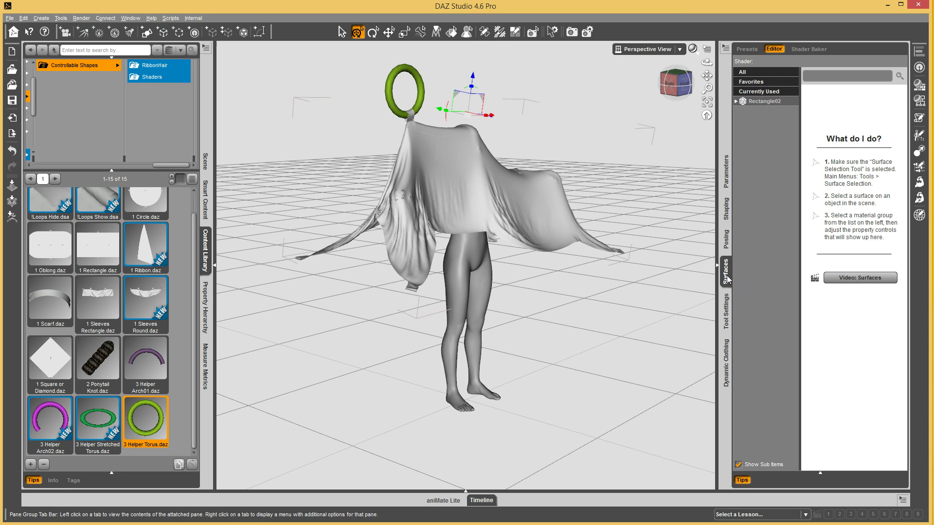
left_click(736, 101)
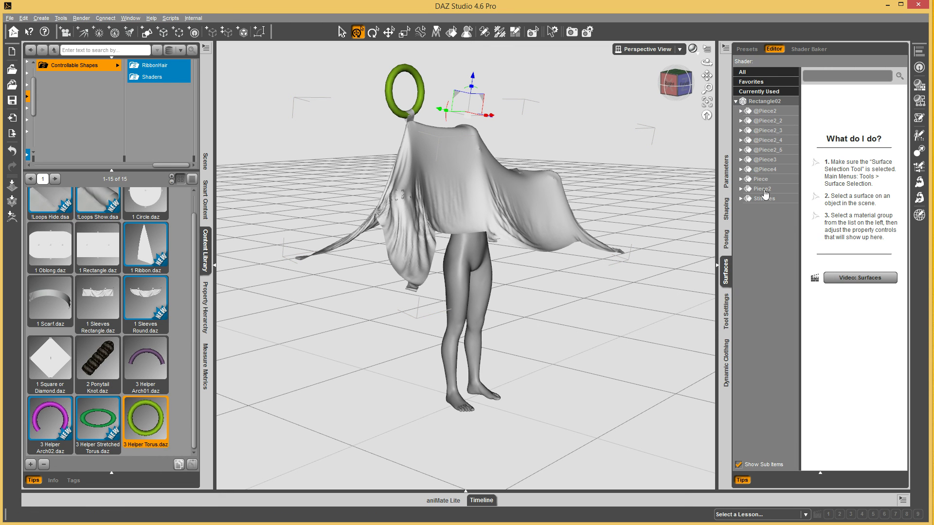
left_click(763, 112)
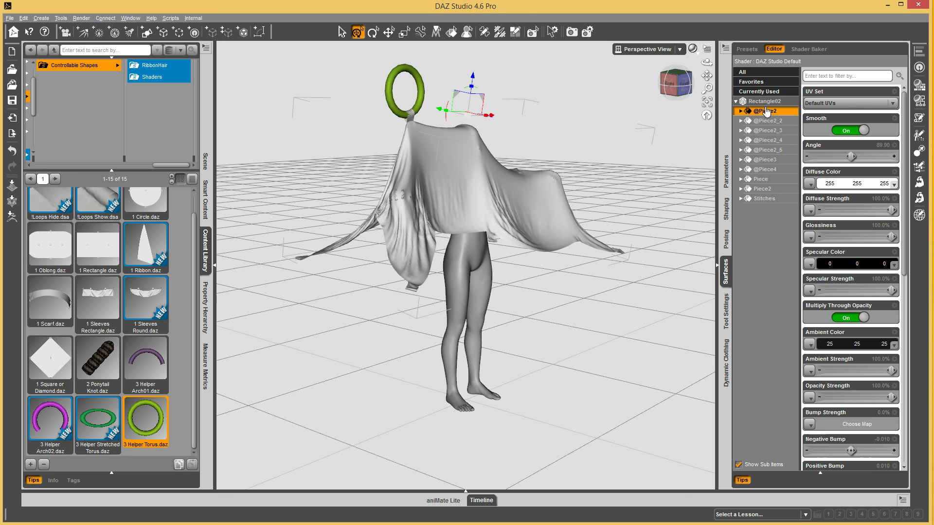
left_click(451, 32)
left_click(410, 118)
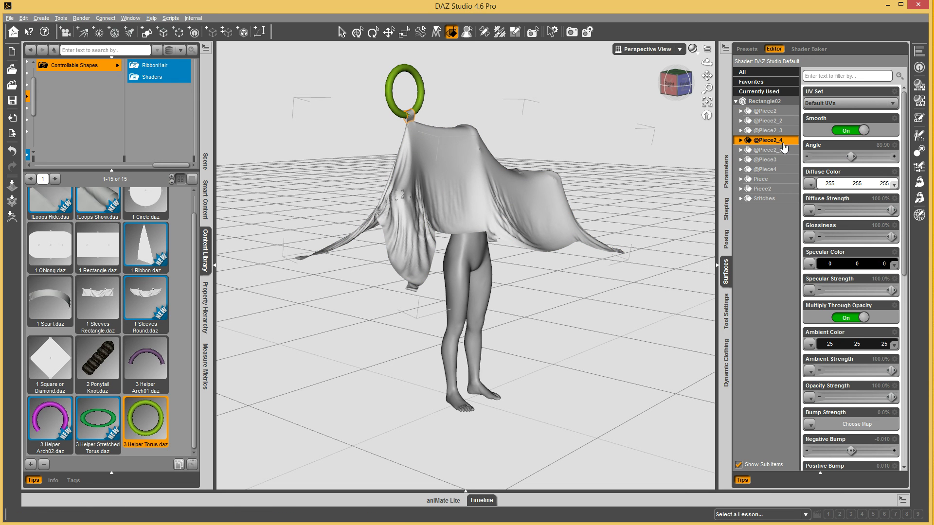
- Lower the selected loop surface's Opacity Strength to 0% and restore it to 100%
left_click_drag(890, 397, 824, 398)
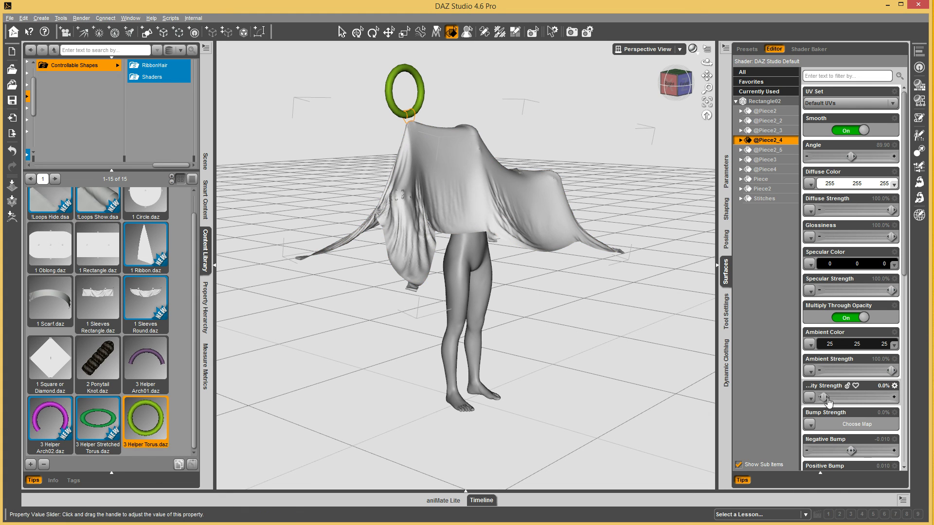
left_click_drag(824, 397, 892, 397)
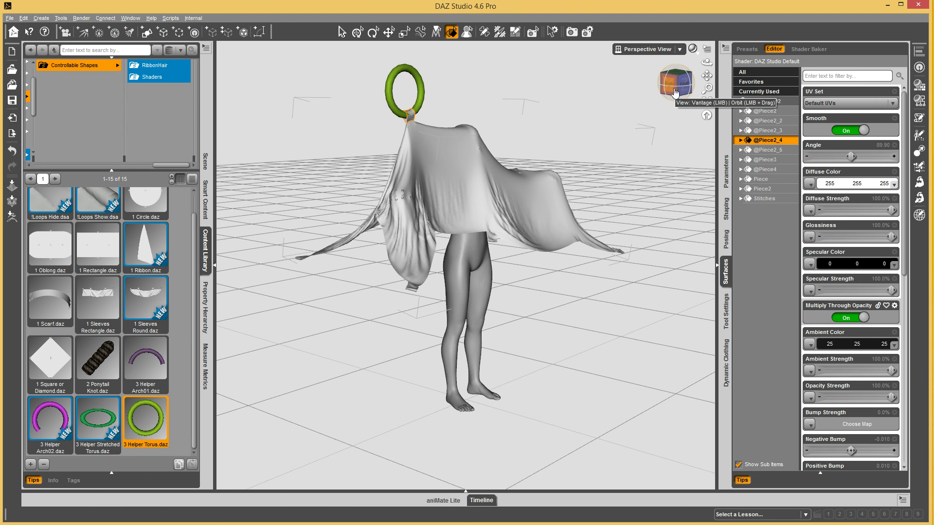
mouse_move(675, 93)
left_mouse_down()
mouse_move(708, 93)
mouse_move(669, 88)
left_mouse_up()
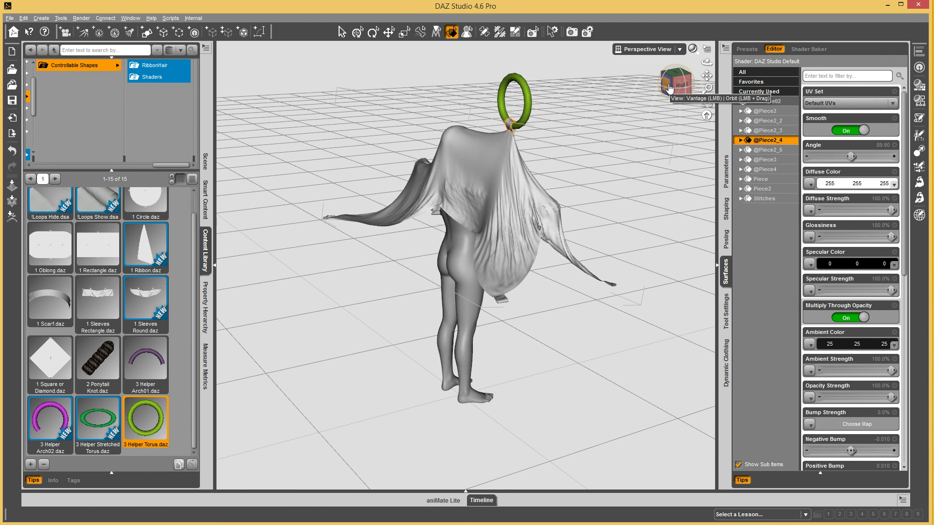